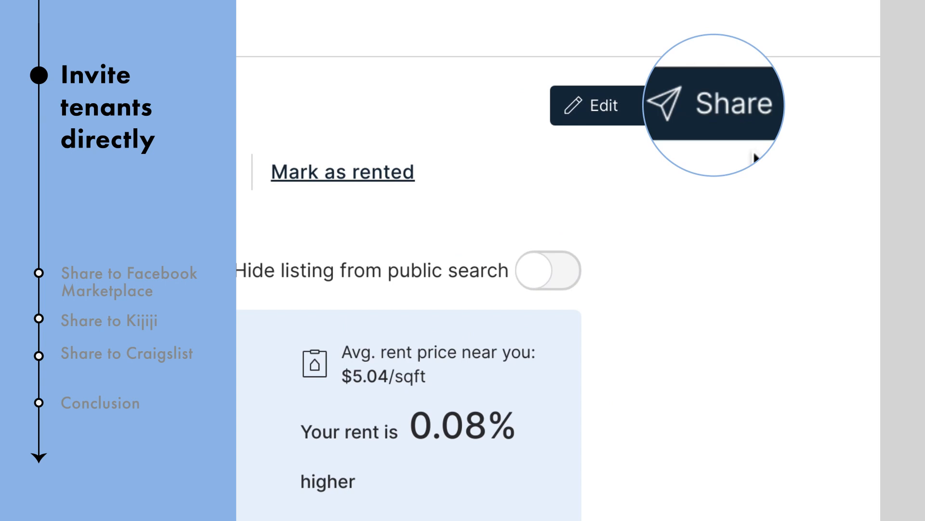
left_click(723, 116)
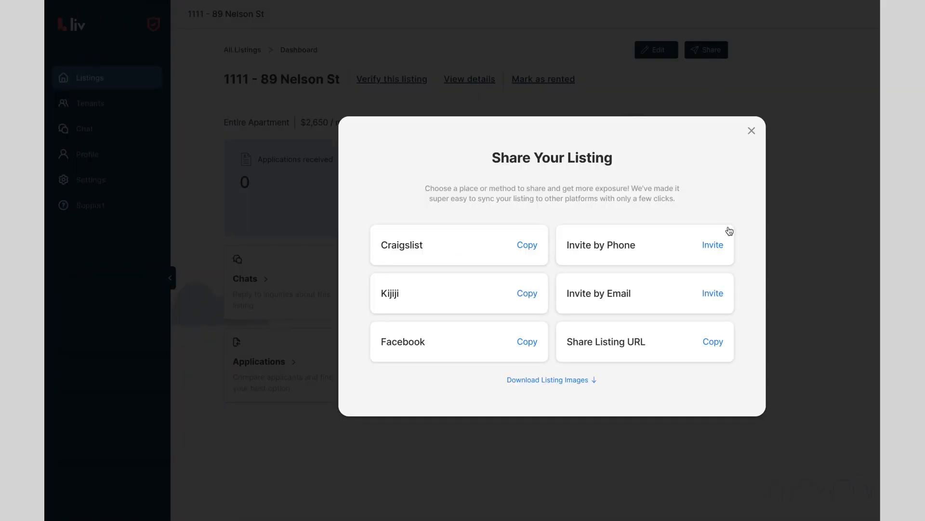
left_click(713, 293)
left_click(707, 337)
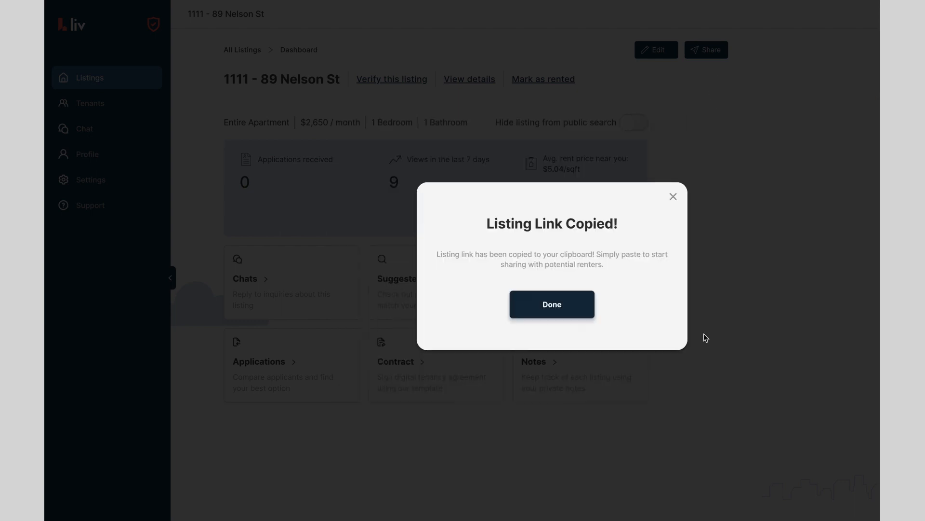
left_click(576, 316)
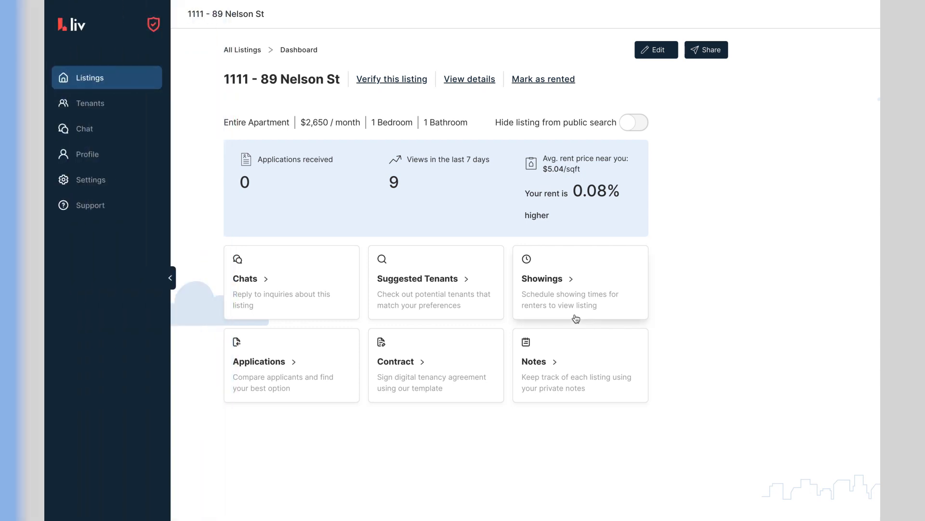
- Copy the Facebook-ready listing description, download the listing images, and head to Facebook Marketplace
left_click(695, 55)
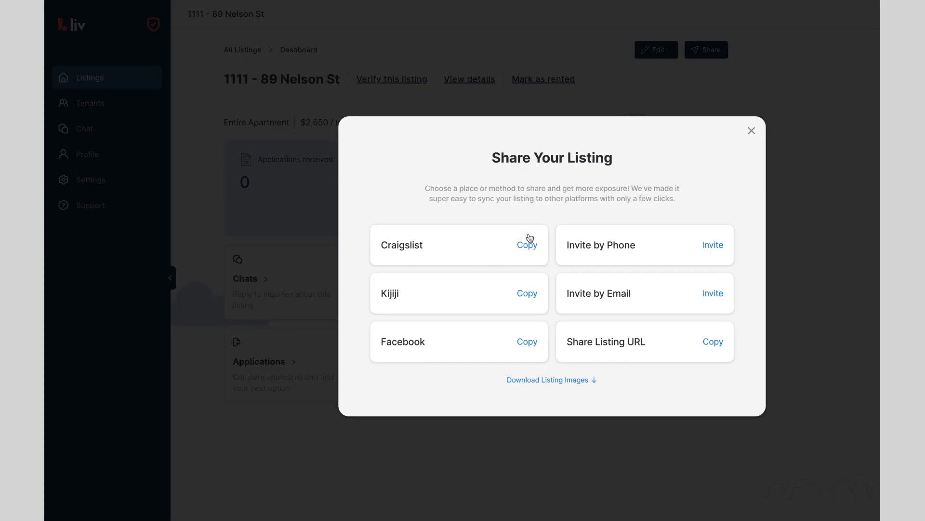
left_click(526, 342)
left_click(651, 175)
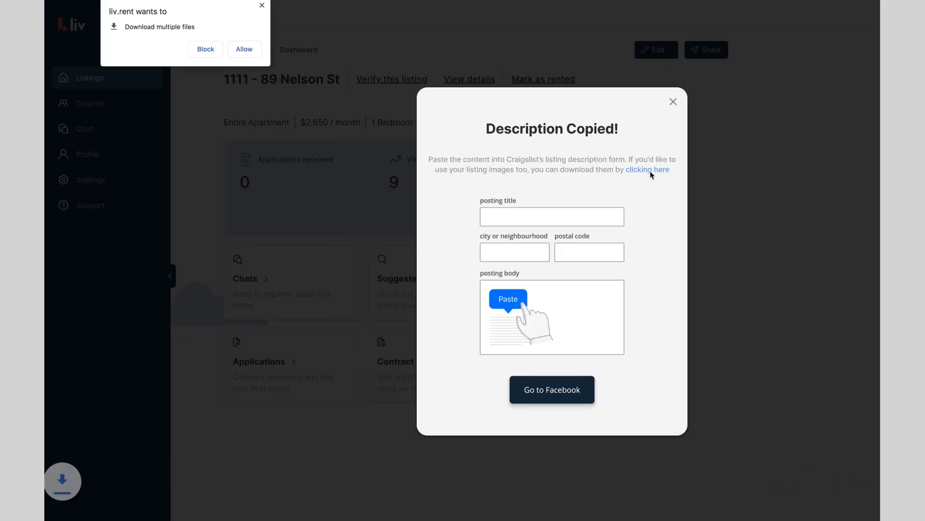
left_click(257, 41)
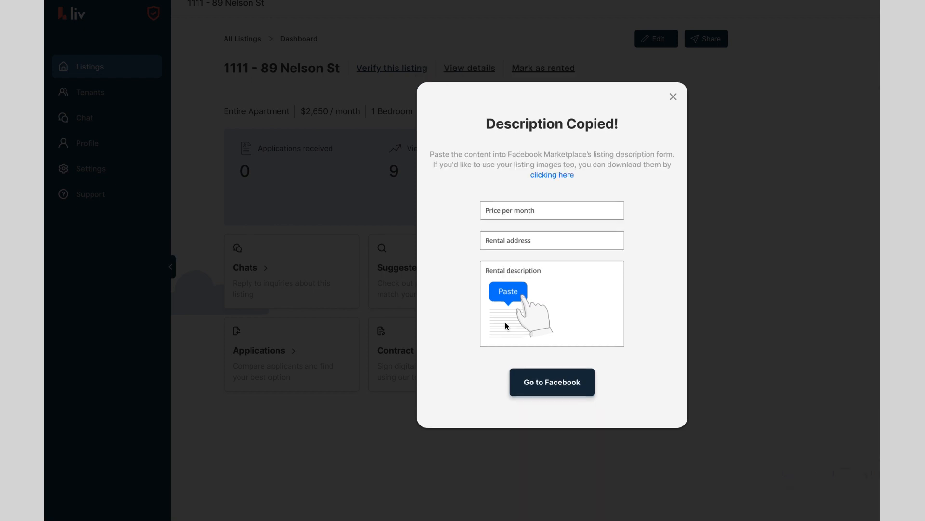
left_click(557, 382)
- Add the listing photos, set it as a Rent Apartment, and paste the liv.rent description
left_click(206, 177)
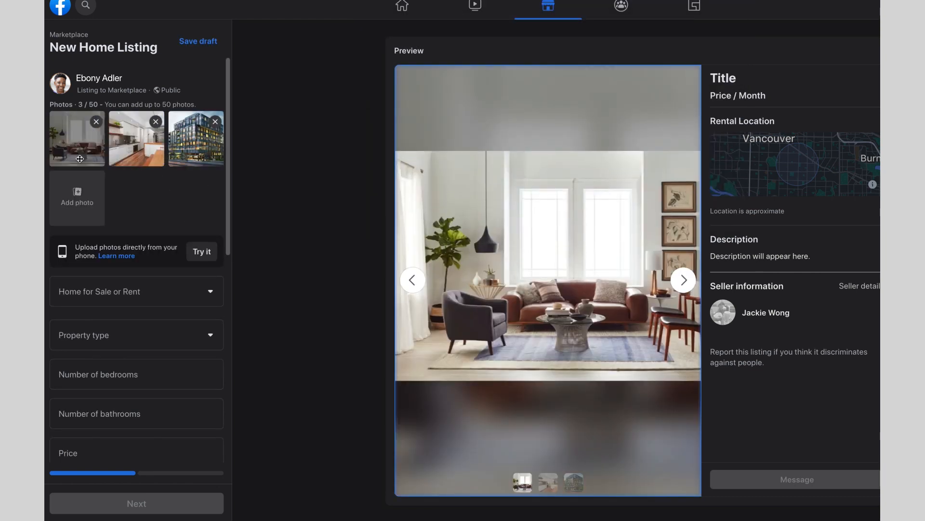
left_click(133, 295)
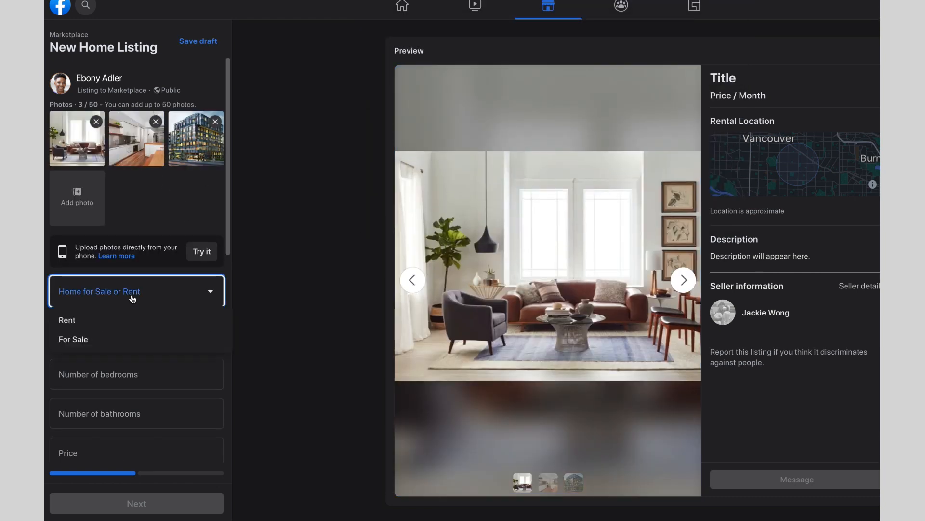
left_click(130, 319)
left_click(127, 333)
left_click(119, 361)
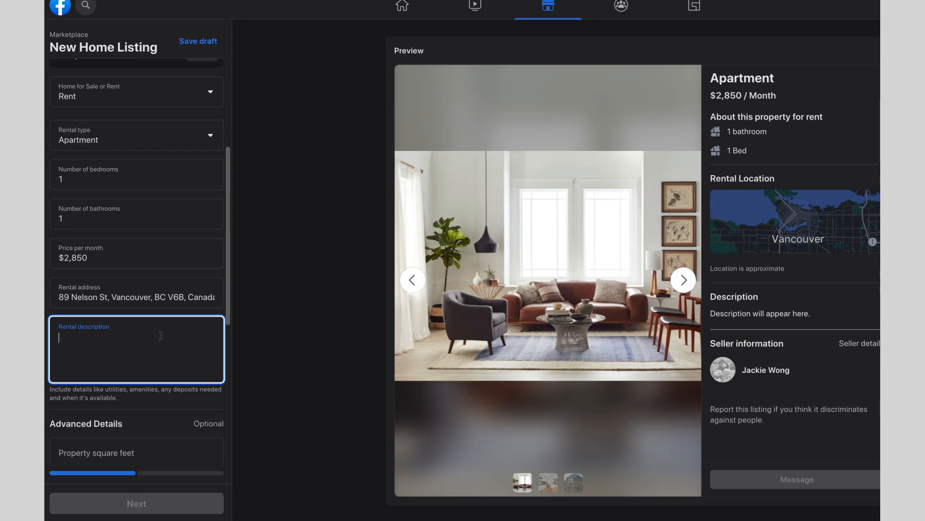
key("super+v")
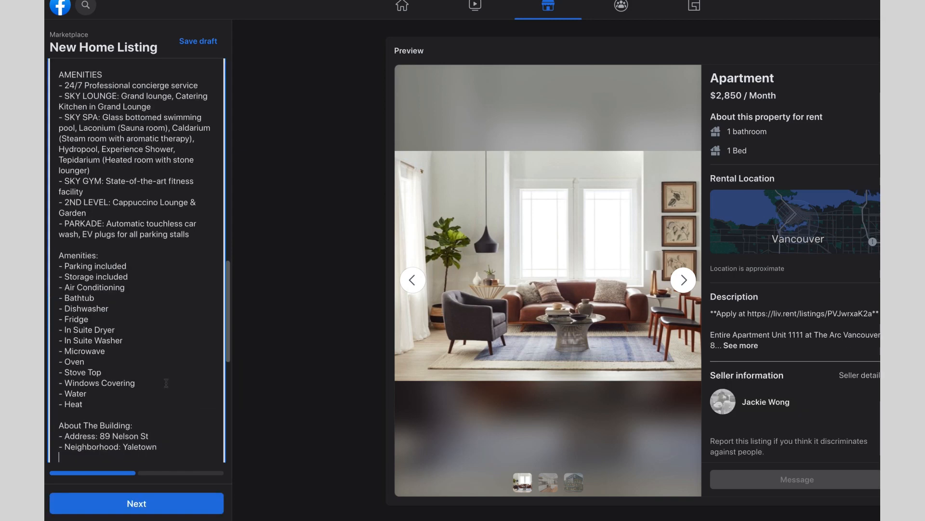
scroll(166, 379, "up", 3)
scroll(165, 379, "up", 7)
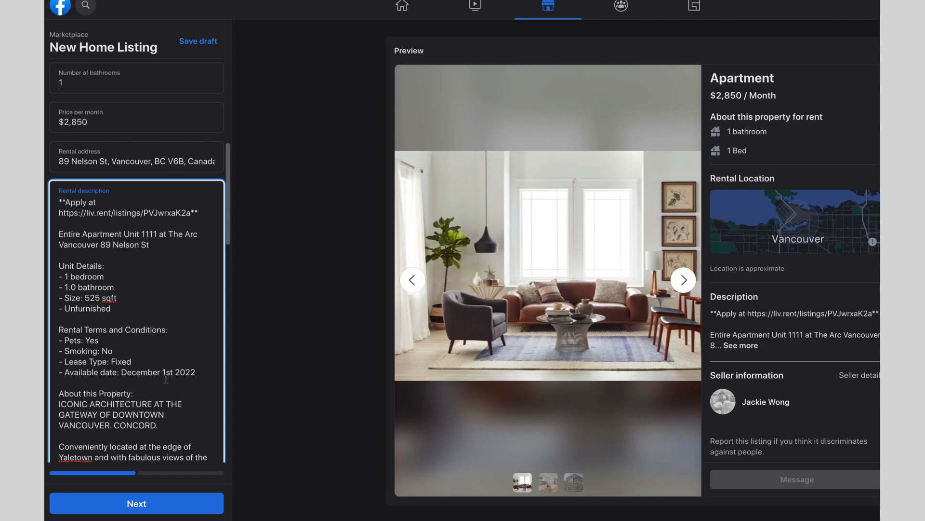
- Check the description's Apply-at paragraph, then enter 525 sq ft and December 1, 2022 availability
triple_click(202, 213)
left_click(202, 230)
scroll(203, 231, "down", 15)
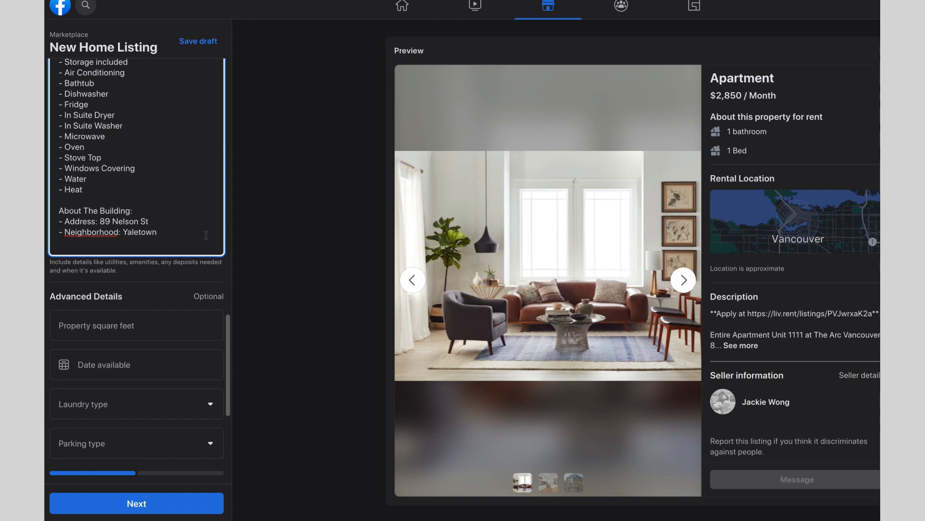
scroll(206, 236, "down", 3)
left_click(184, 182)
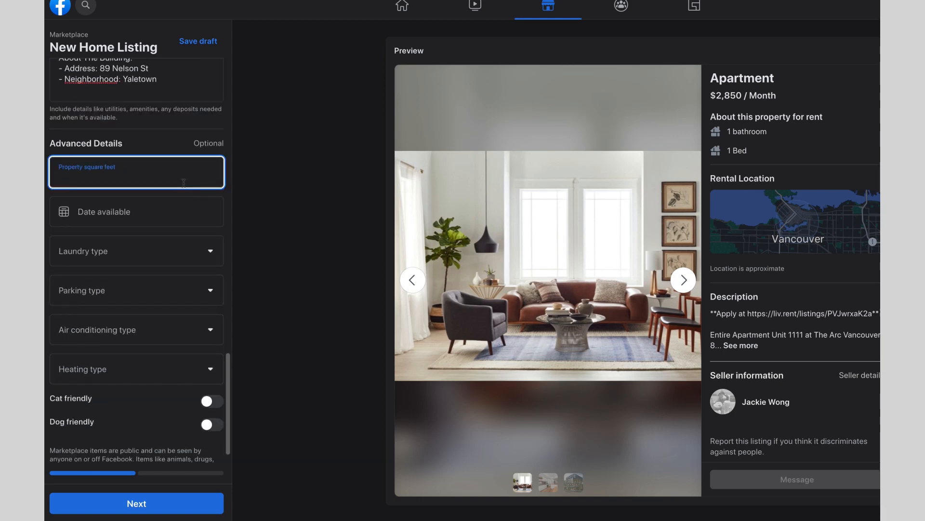
type("525")
left_click(184, 217)
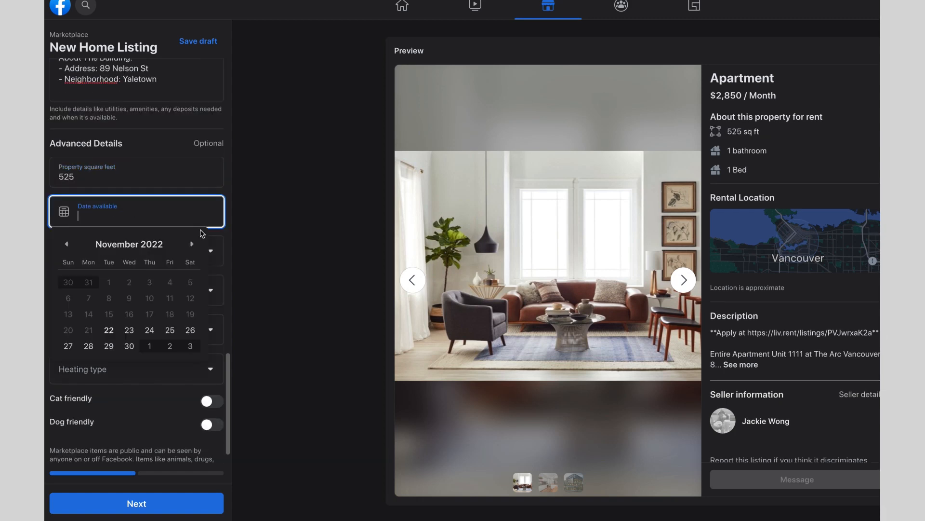
left_click(193, 247)
left_click(149, 284)
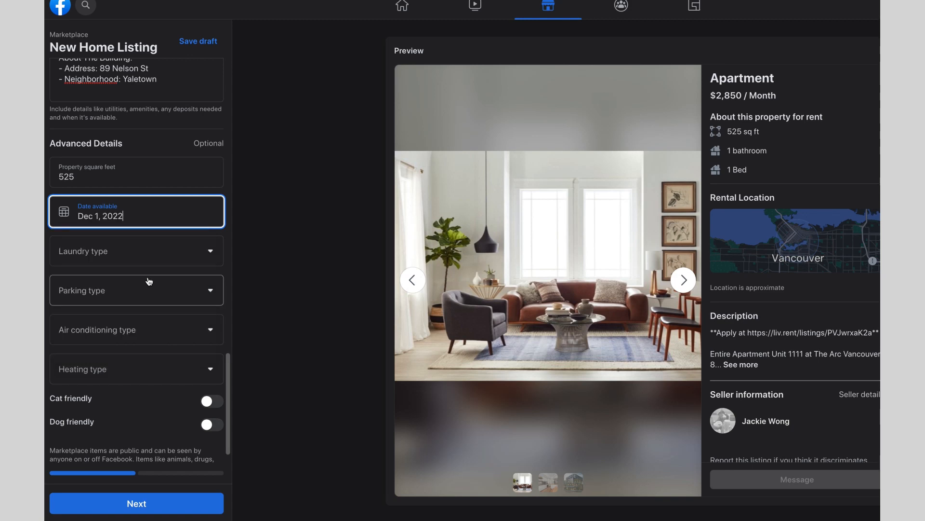
- Choose In-unit laundry, Garage parking and Central AC, mark it cat friendly, and continue
left_click(151, 268)
left_click(149, 280)
left_click(149, 290)
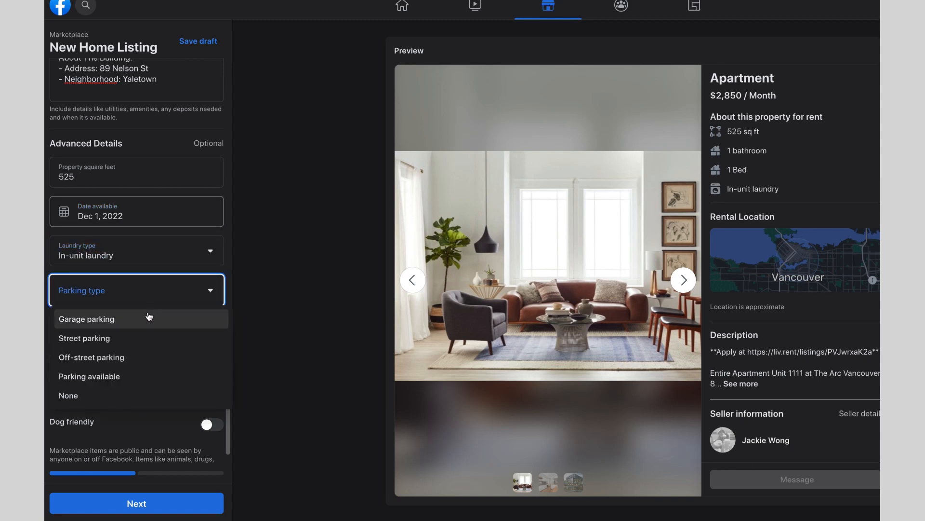
left_click(148, 318)
left_click(148, 320)
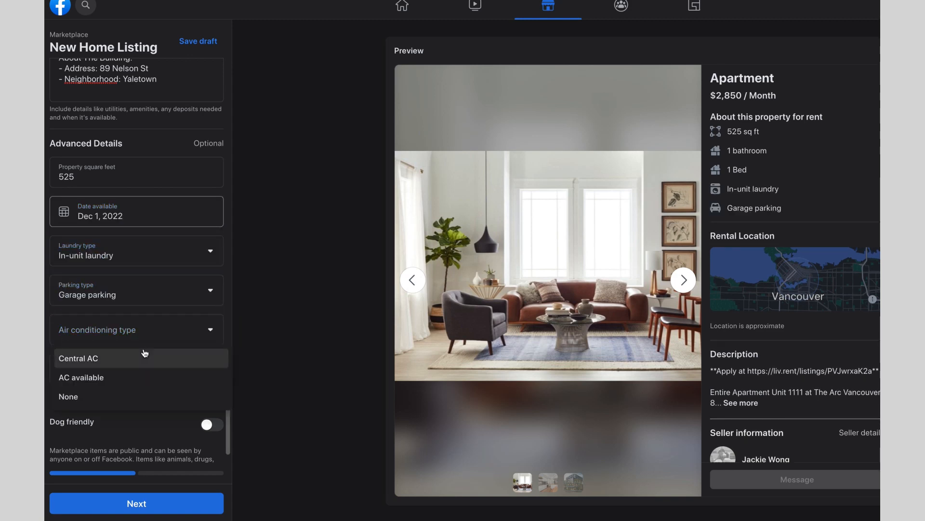
left_click(144, 354)
left_click(212, 401)
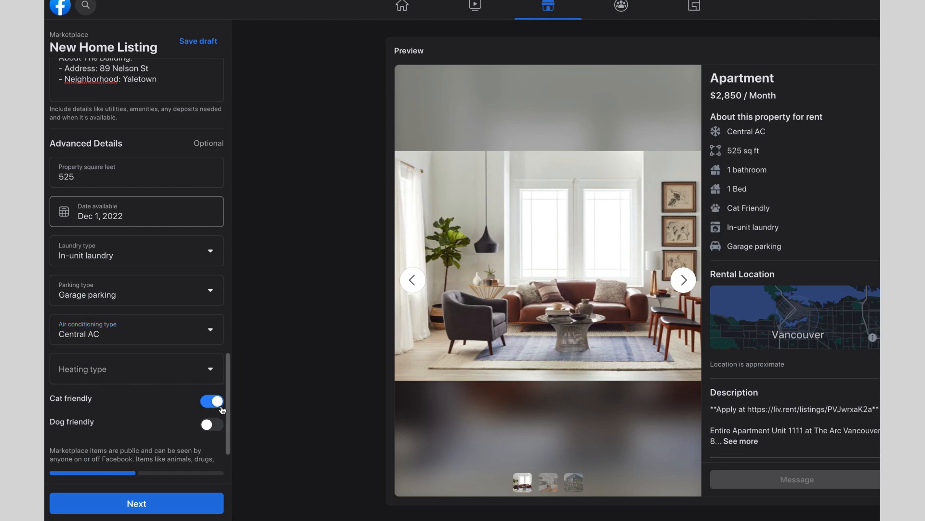
left_click(172, 504)
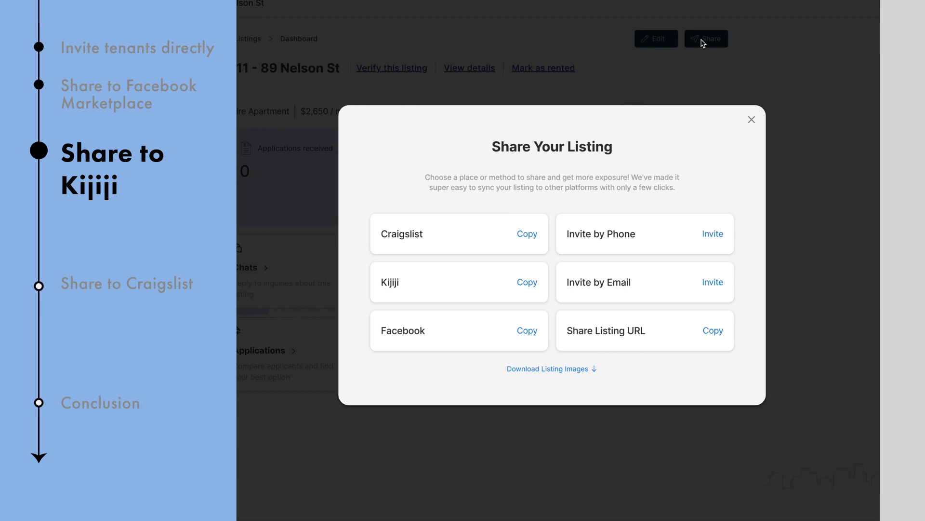
- Copy the Kijiji-ready listing description and go to Kijiji to start a new ad
left_click(527, 282)
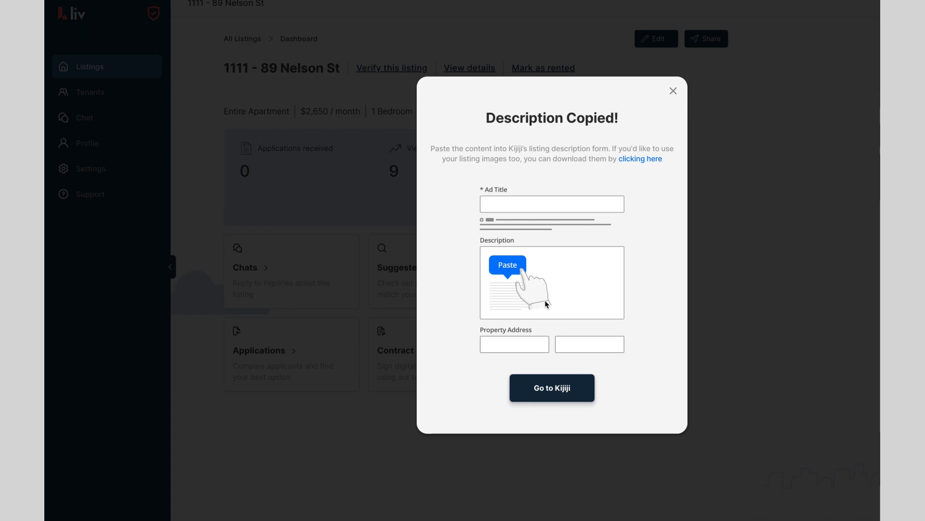
left_click(564, 379)
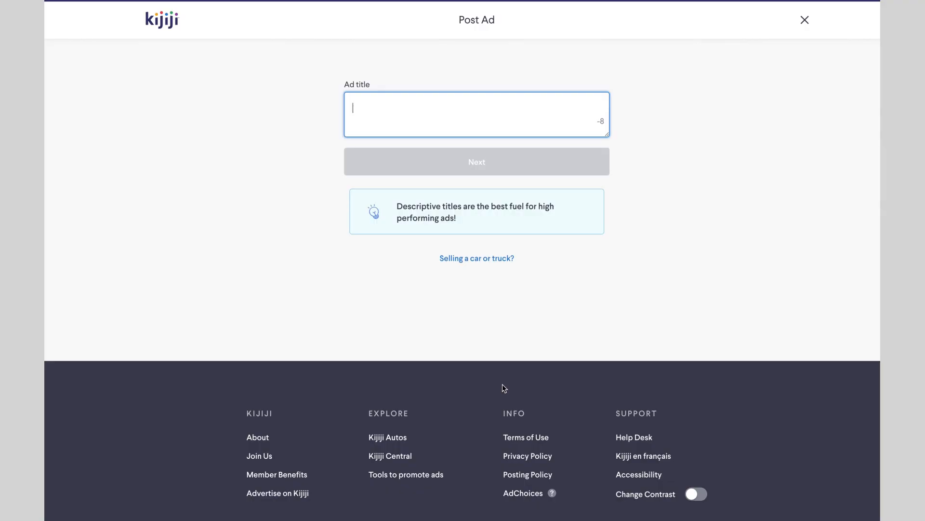
- Title the ad 'A/C Bright Corner unit 1 bedroom at the Arc Vancouver' under Real Estate > For Rent > Long Term Rentals
type("A/C Bright Corner unit 1 b")
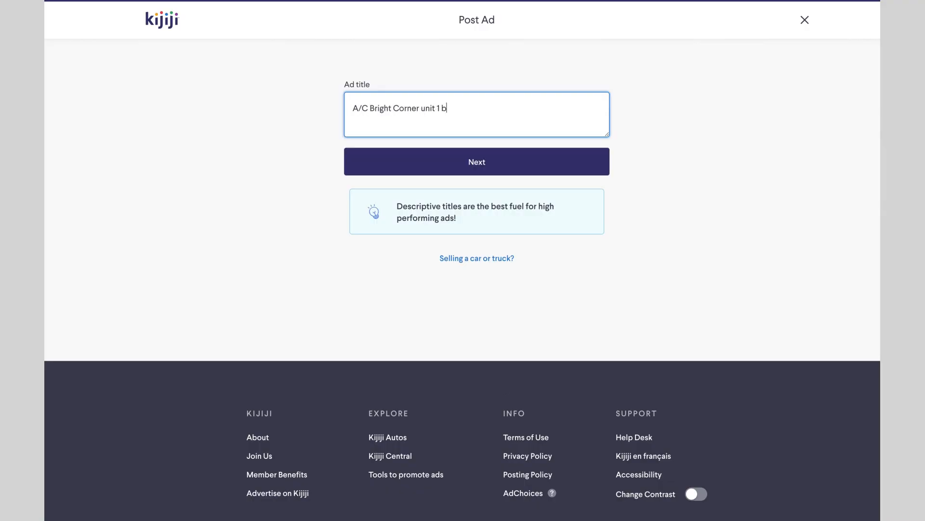
type("edroom at the Arc Vancouver")
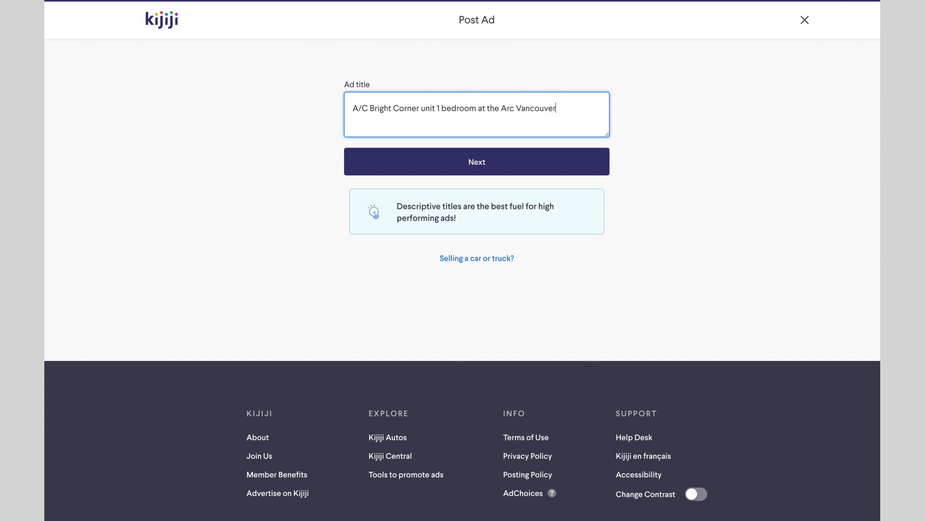
left_click(469, 170)
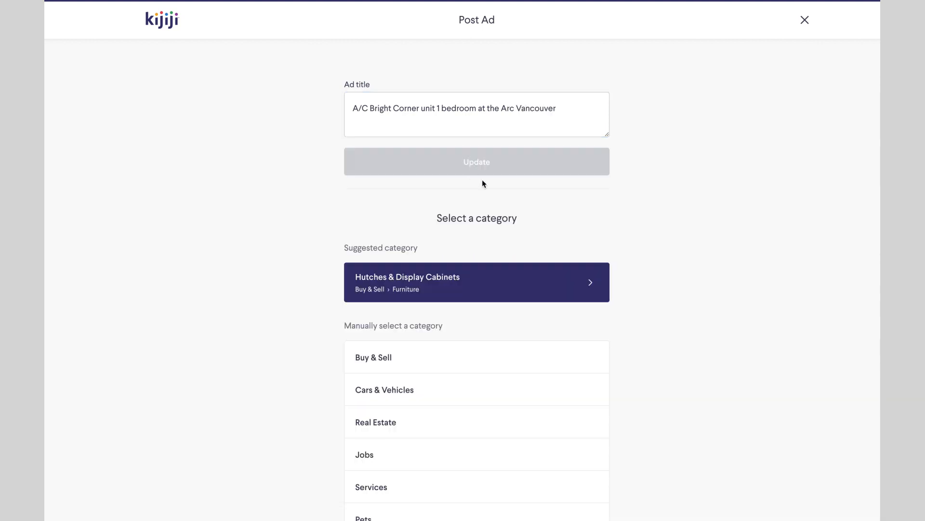
scroll(487, 202, "down", 3)
left_click(471, 265)
scroll(471, 263, "down", 3)
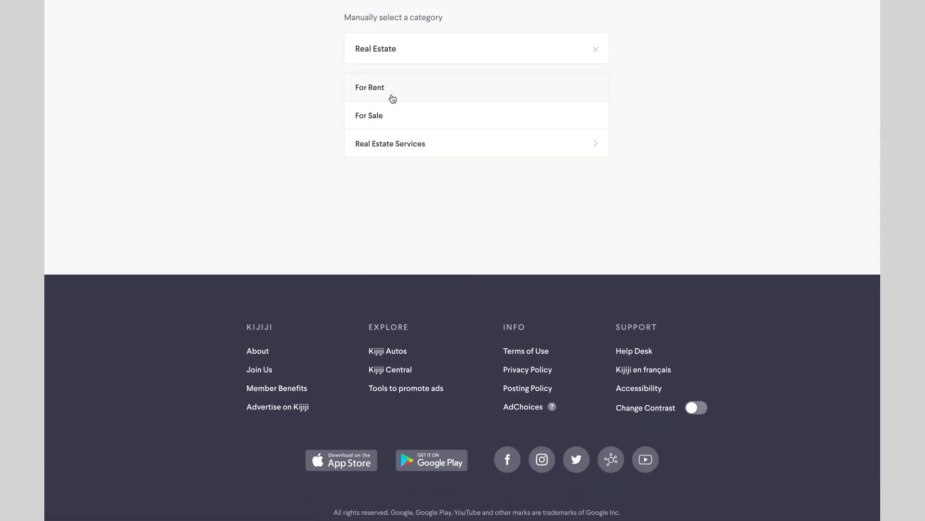
left_click(393, 99)
left_click(404, 124)
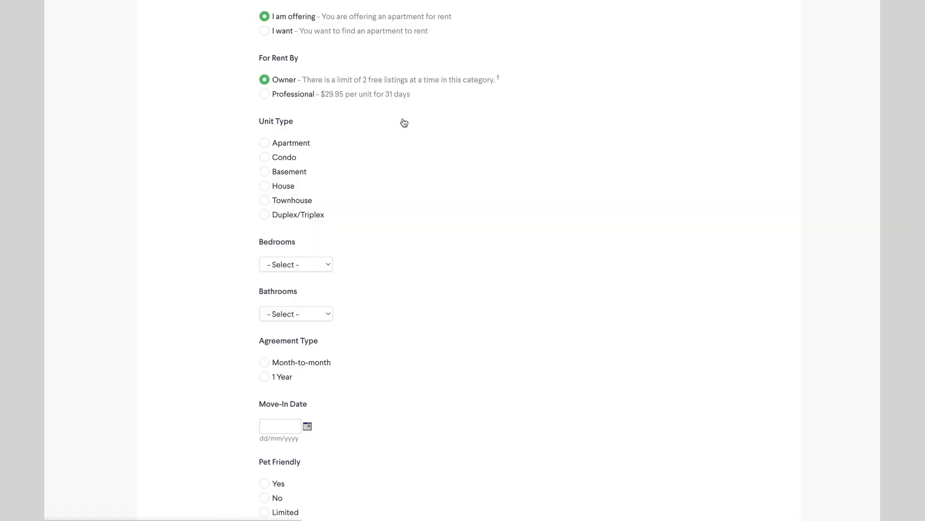
- Set the unit to a Condo with 1 bedroom, 1 bathroom, a 1 Year agreement and December 2022 move-in
left_click(306, 156)
scroll(306, 156, "down", 5)
left_click(297, 42)
left_click(297, 61)
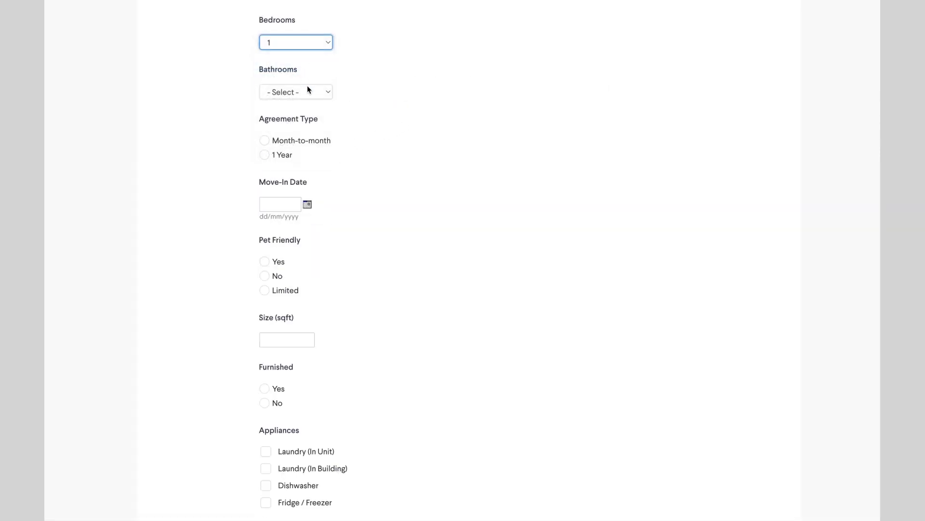
left_click(309, 91)
left_click(303, 103)
left_click(292, 156)
left_click(308, 204)
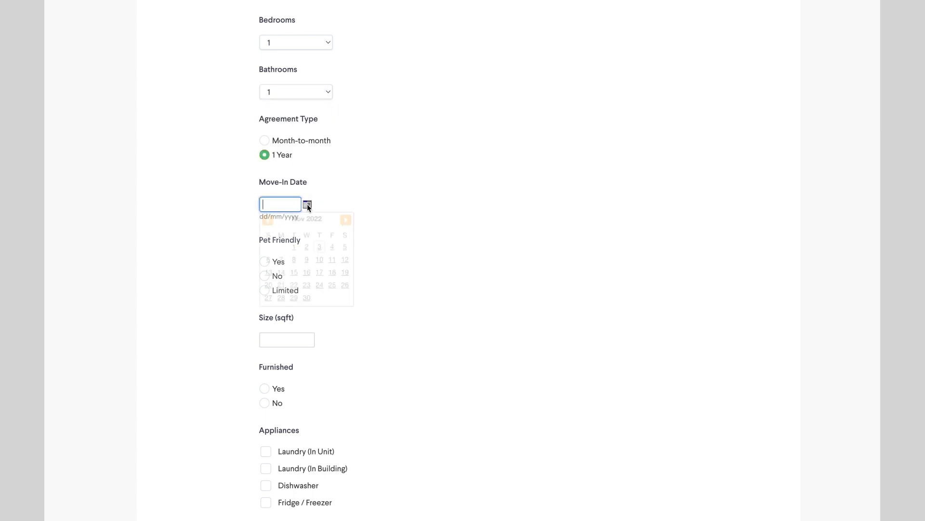
left_click(345, 219)
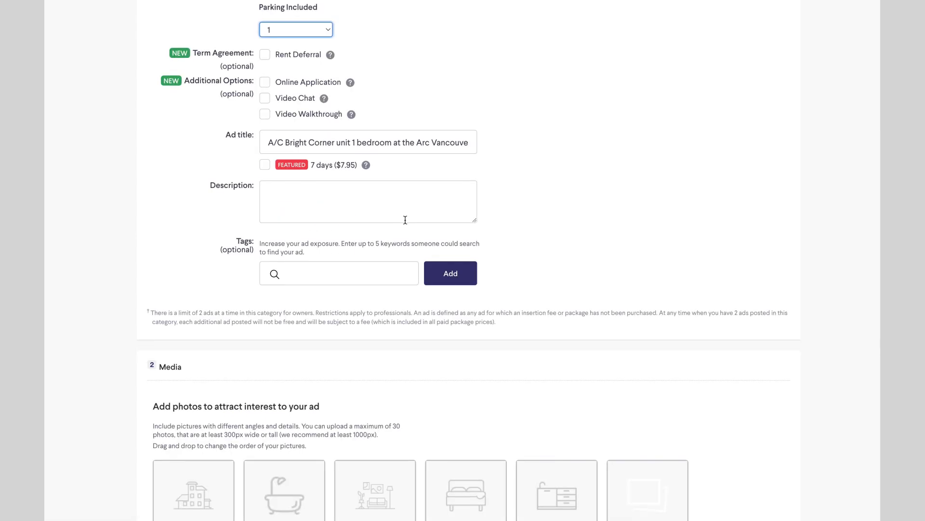
- Paste the liv.rent description, select its link, and add the yaletown tag
left_click(405, 219)
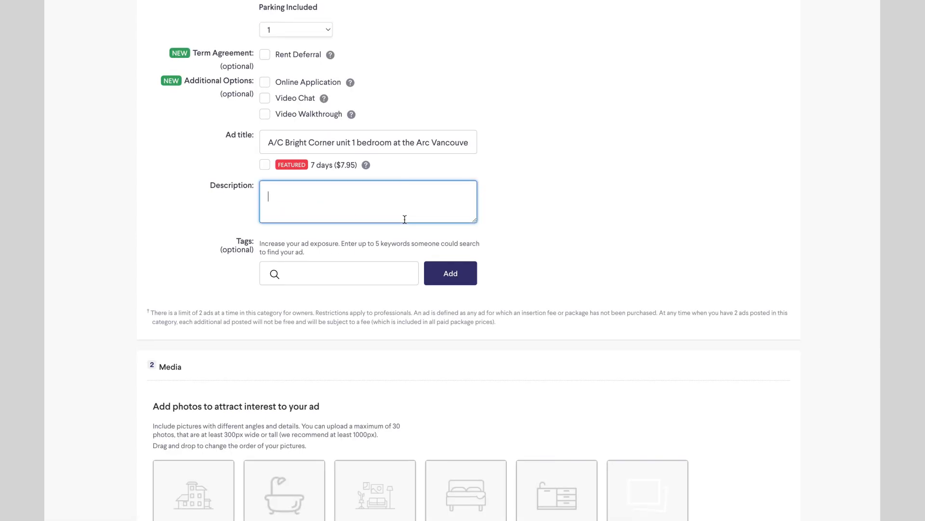
key("ctrl+v")
scroll(392, 205, "up", 15)
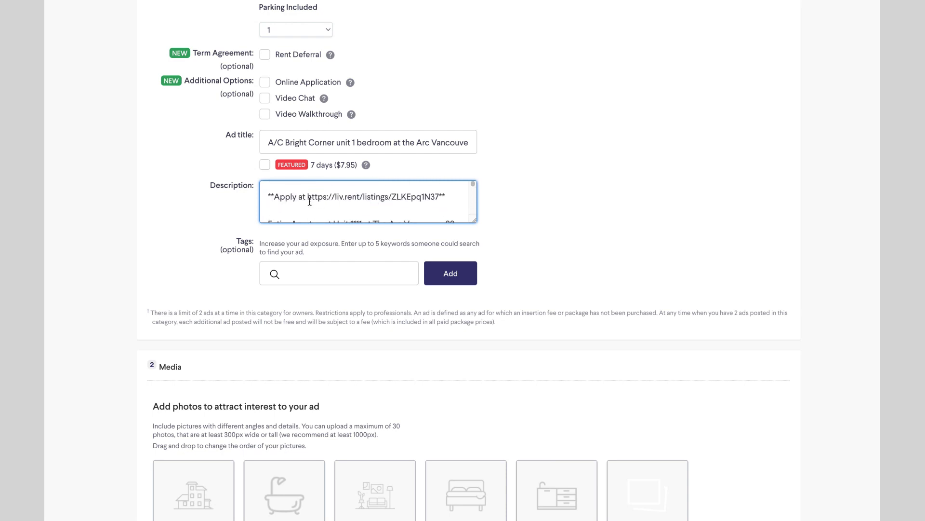
left_click_drag(307, 197, 446, 198)
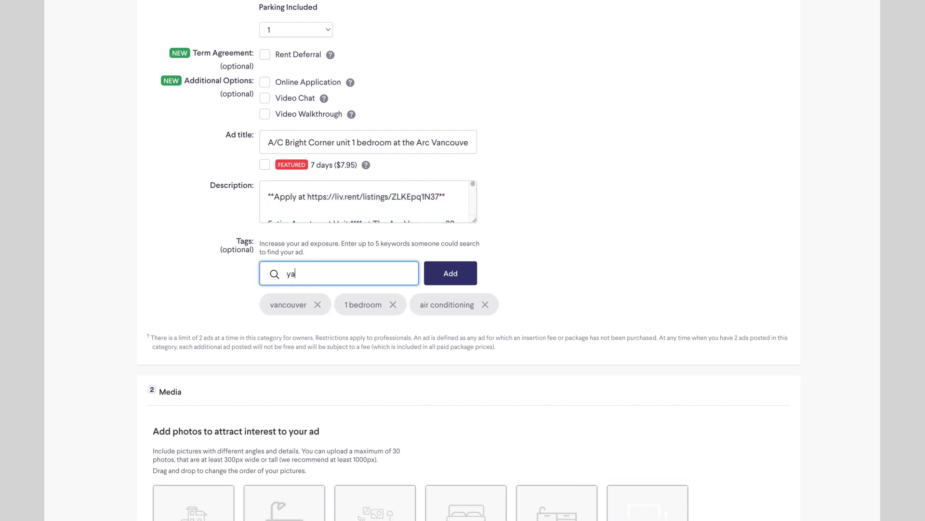
type("letow")
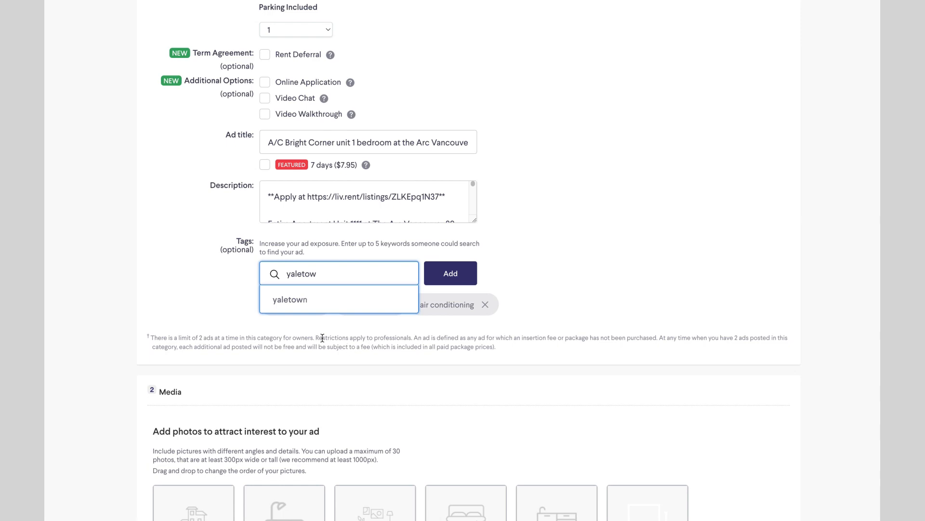
left_click(313, 301)
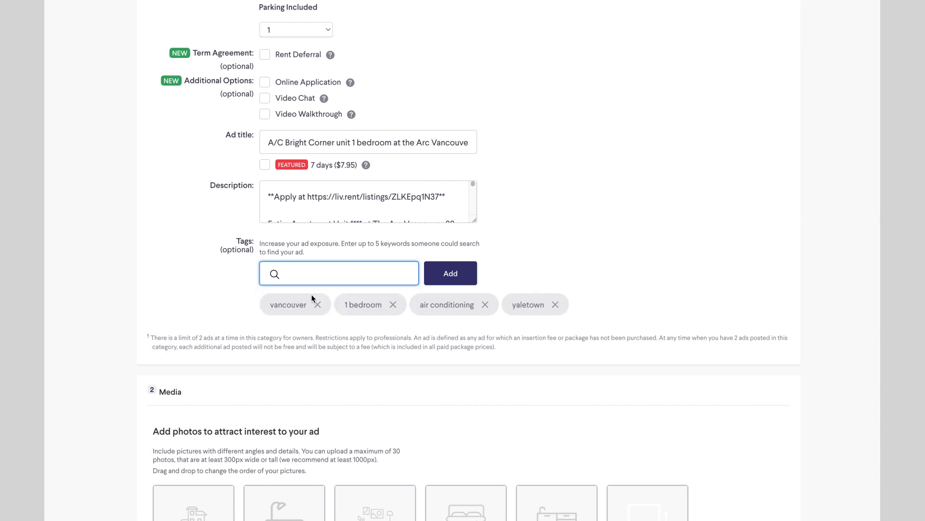
scroll(289, 289, "down", 6)
left_click(212, 215)
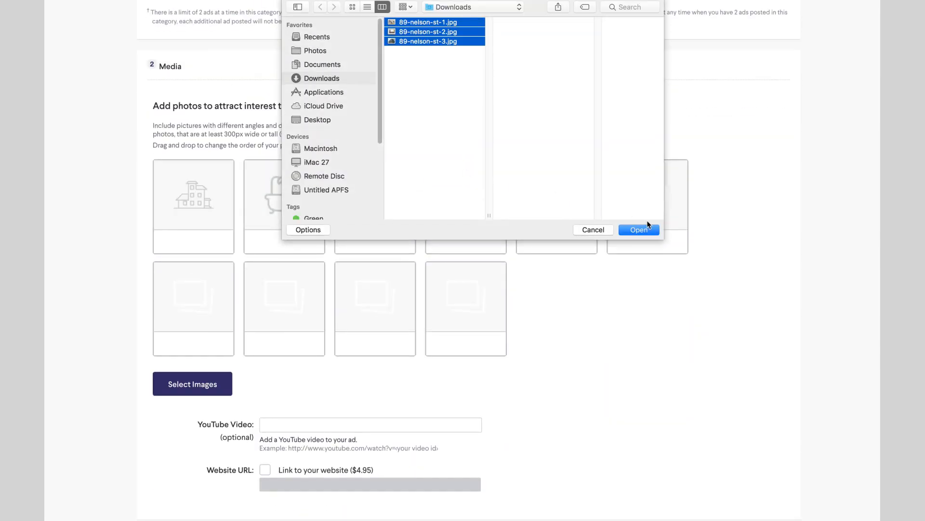
left_click(648, 229)
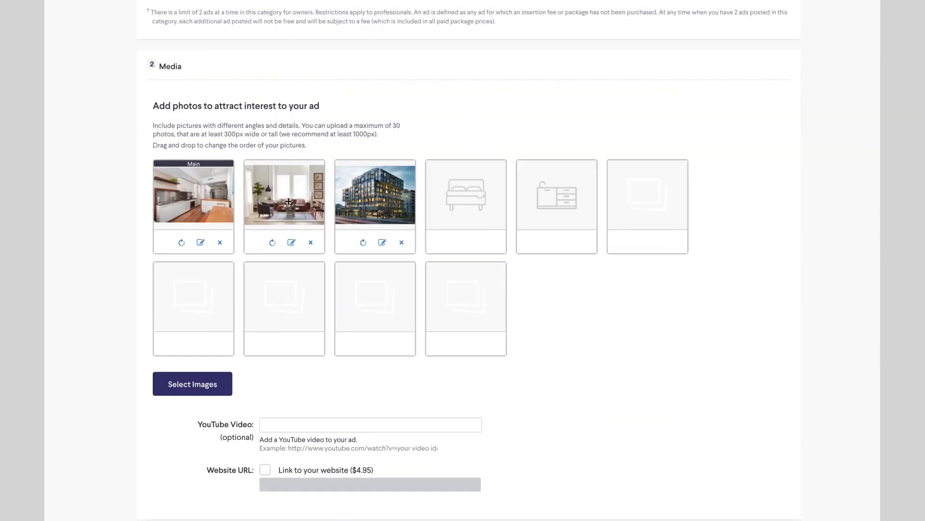
mouse_move(289, 203)
left_mouse_down()
mouse_move(188, 202)
mouse_move(304, 204)
left_mouse_up()
type("son")
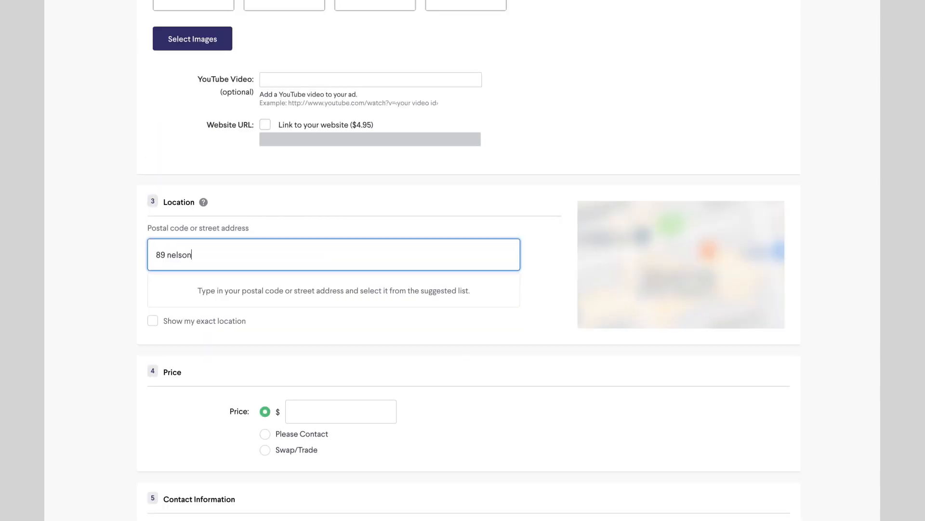
left_click(449, 285)
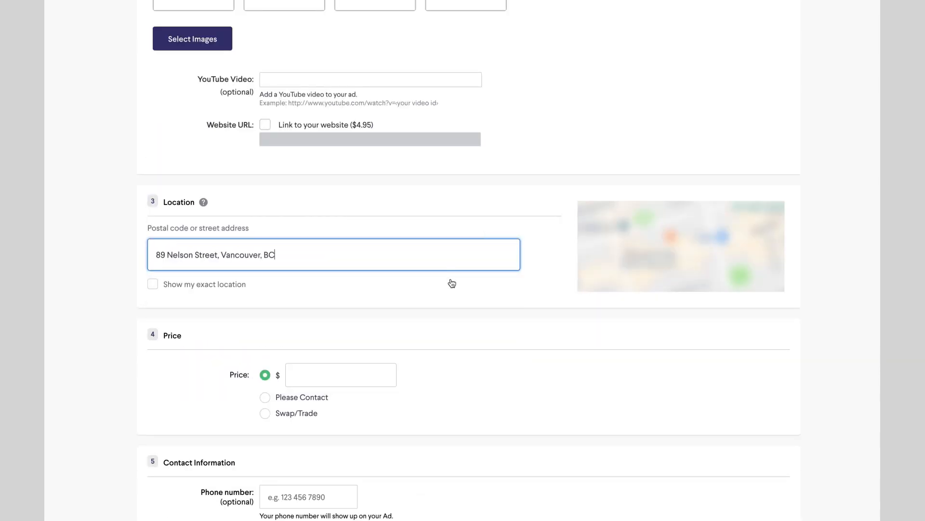
- Enter the $2650 price and choose the Lite plan
type("2500")
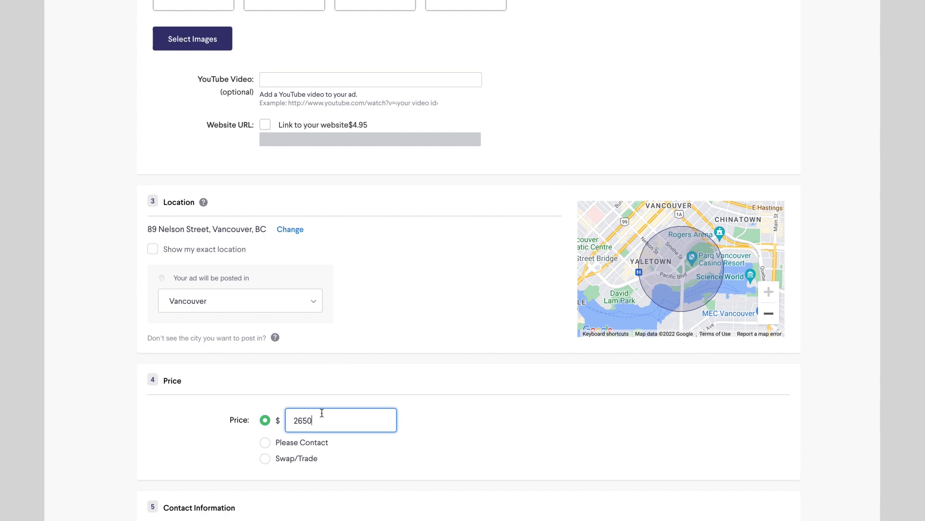
scroll(355, 383, "down", 9)
scroll(276, 360, "down", 8)
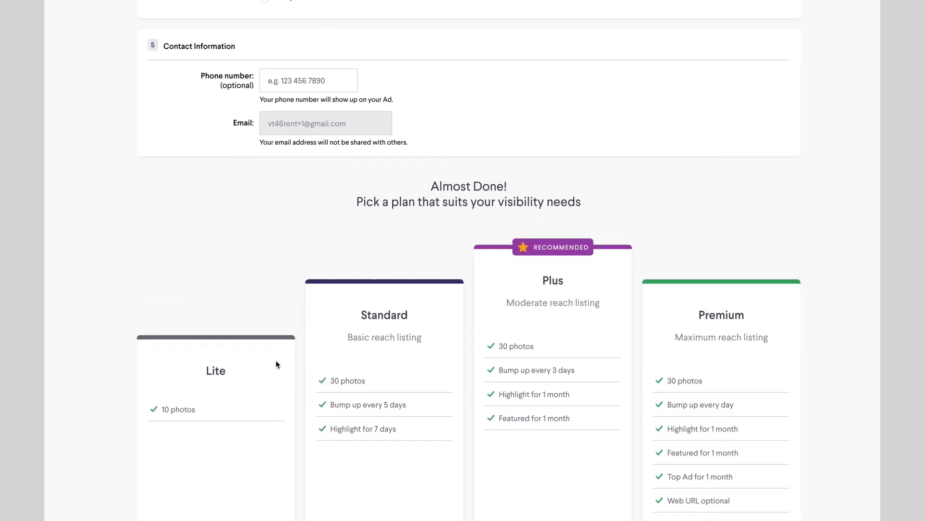
left_click(223, 233)
scroll(223, 233, "down", 7)
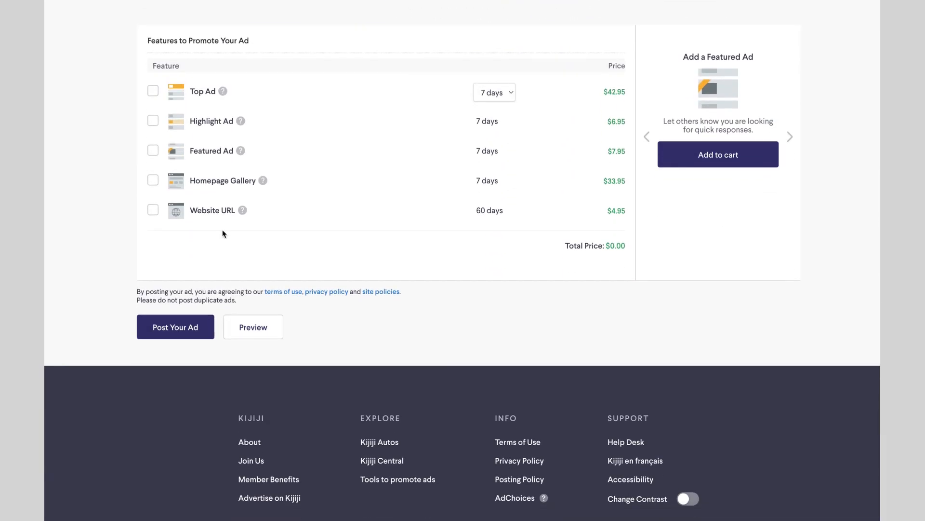
- Post the Kijiji ad and scroll through its confirmed listing page
left_click(197, 326)
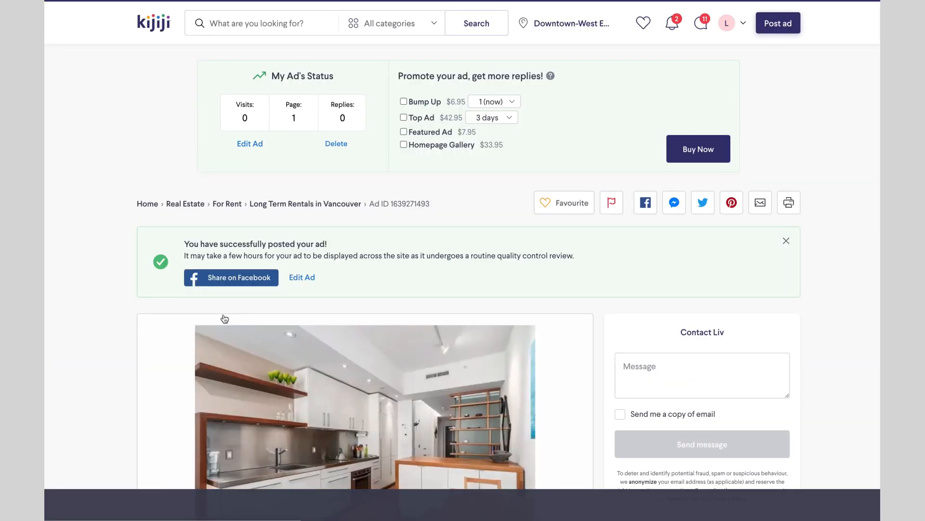
scroll(577, 230, "down", 9)
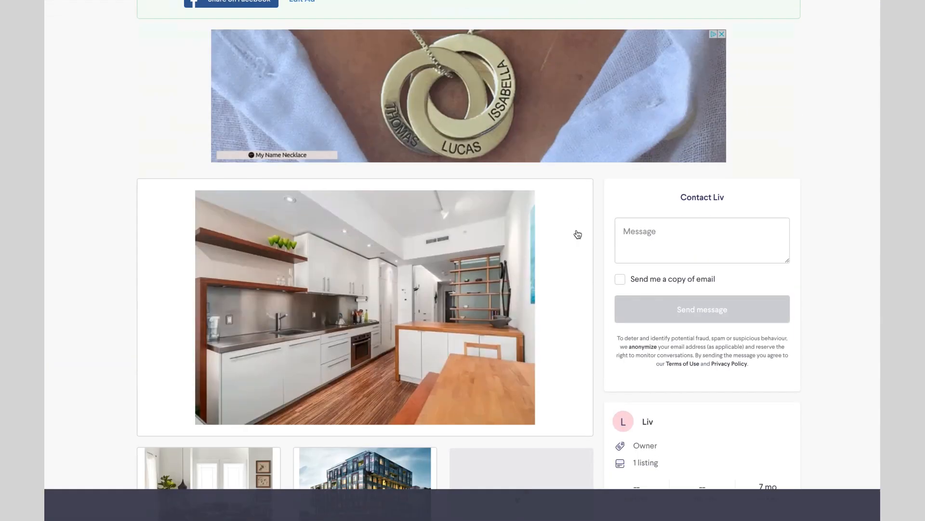
scroll(583, 236, "down", 1)
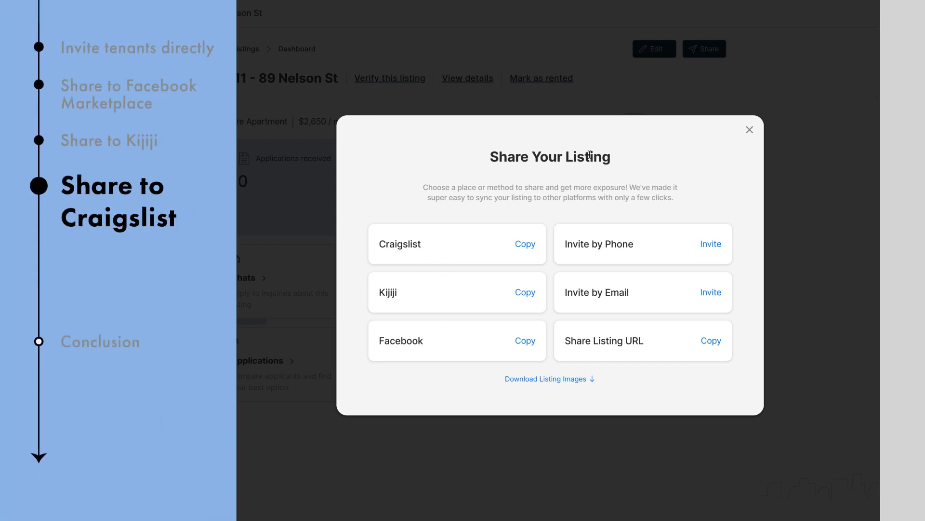
- Copy the Craigslist-ready description, download the three listing images, and go to Craigslist
left_click(520, 246)
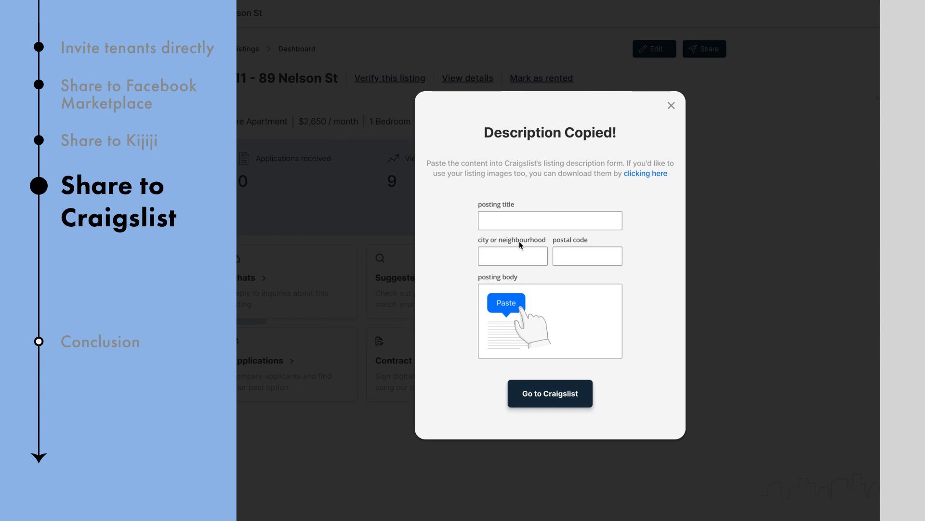
left_click(649, 175)
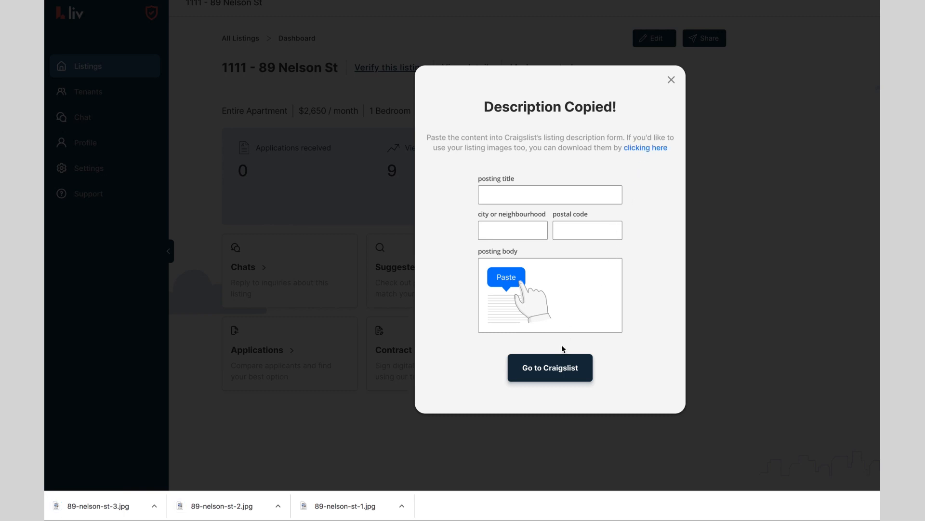
left_click(557, 368)
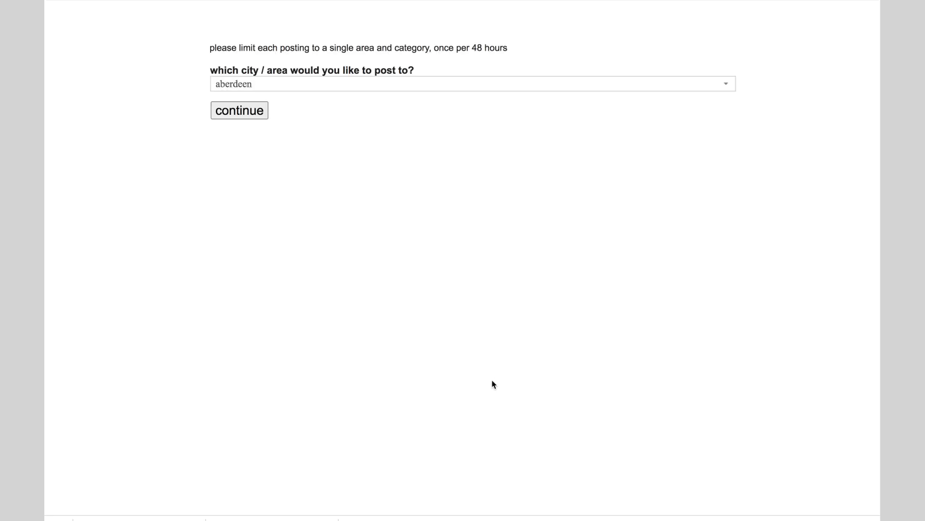
- Post in vancouver, BC, paste the liv.rent description into the form, and submit it
left_click(332, 87)
scroll(286, 235, "down", 15)
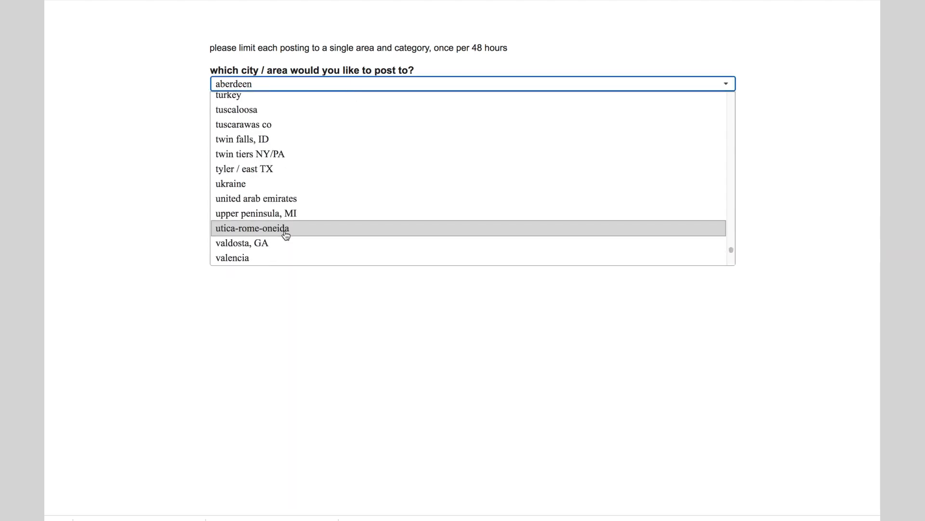
scroll(285, 235, "down", 3)
left_click(277, 164)
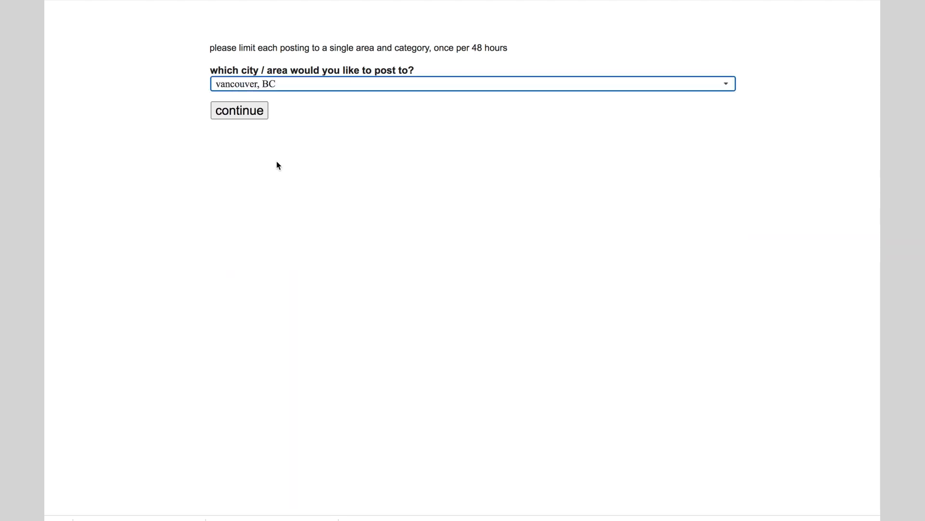
left_click(245, 111)
left_click(694, 112)
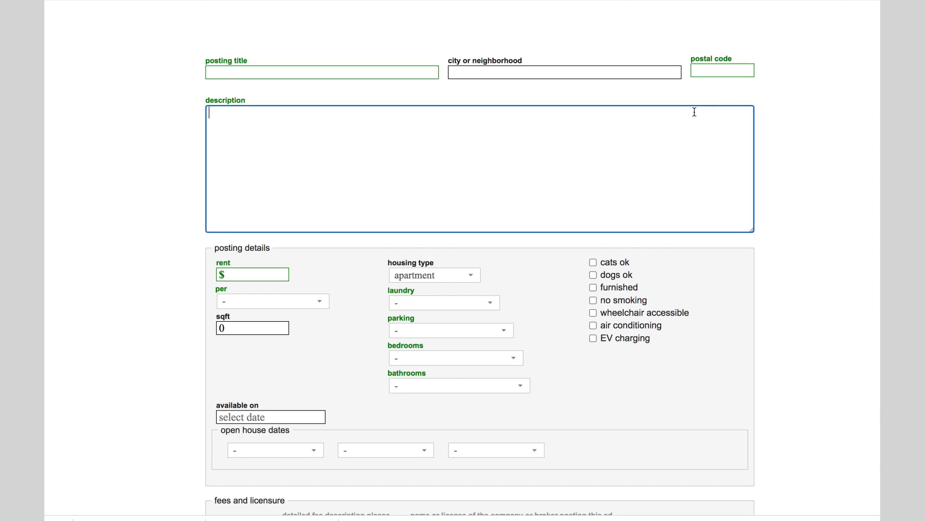
key("ctrl+v")
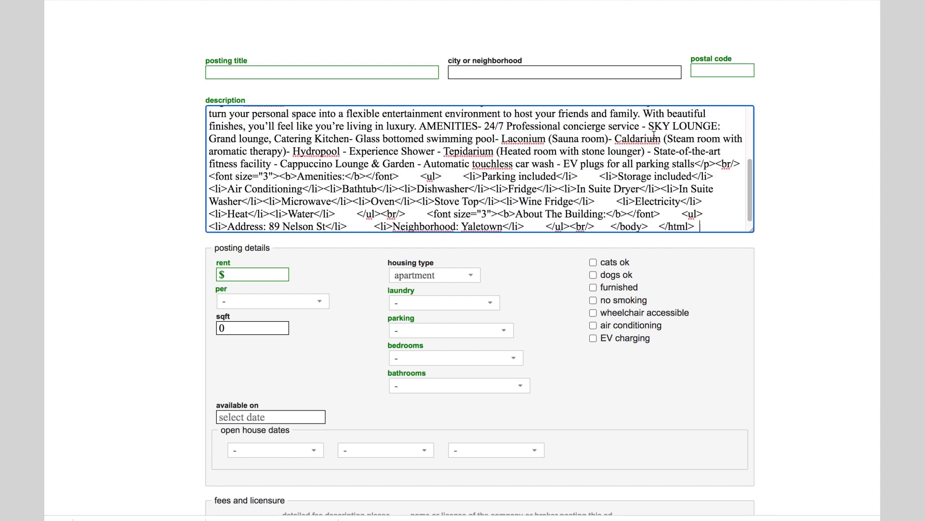
scroll(655, 138, "up", 5)
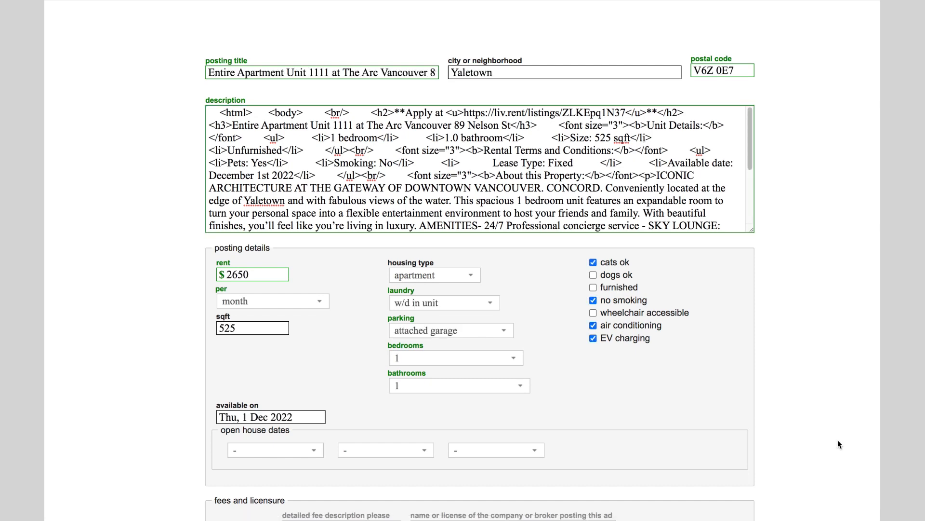
scroll(819, 443, "down", 5)
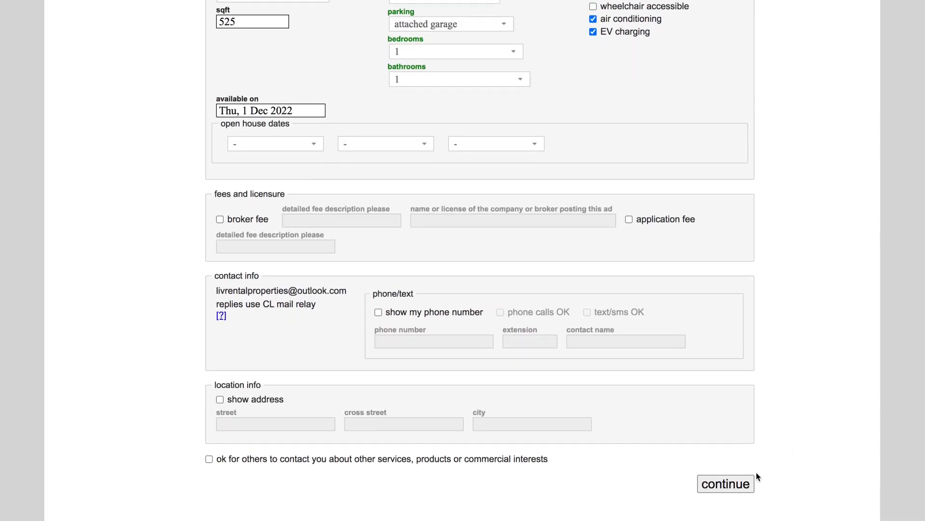
left_click(754, 477)
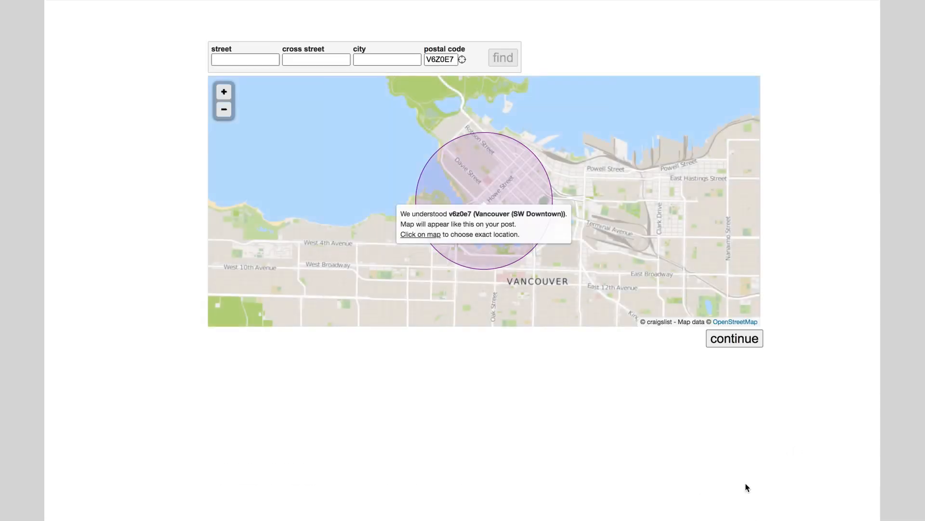
- Zoom in on the map and accept the location near Nelson St
scroll(535, 239, "up", 1)
scroll(515, 211, "up", 1)
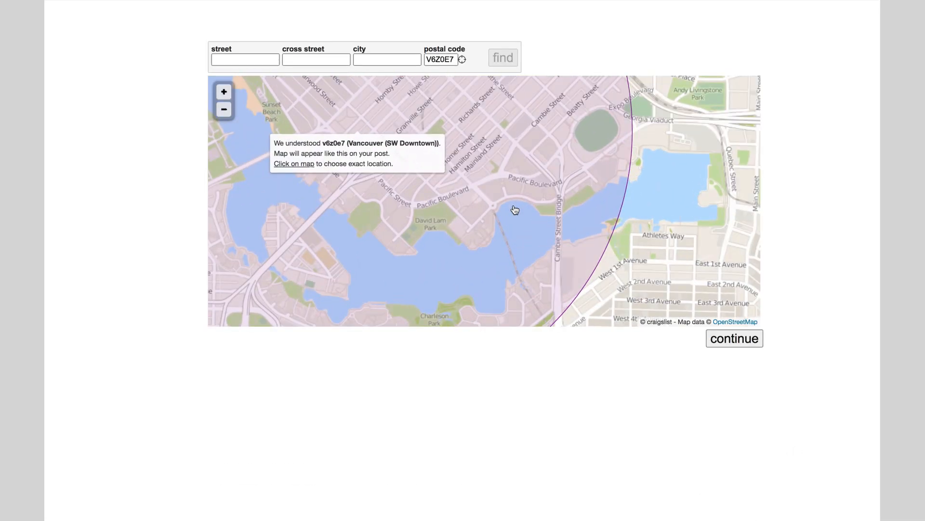
scroll(560, 187, "up", 1)
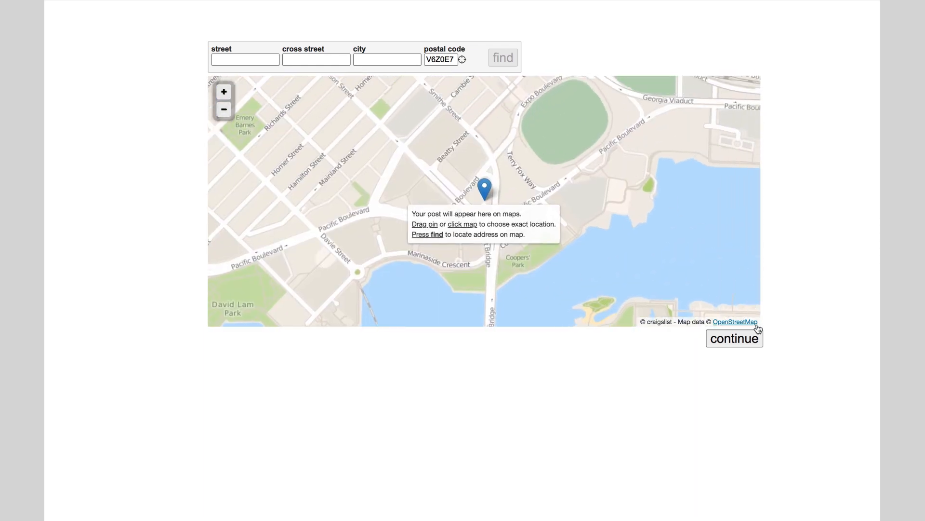
left_click(755, 339)
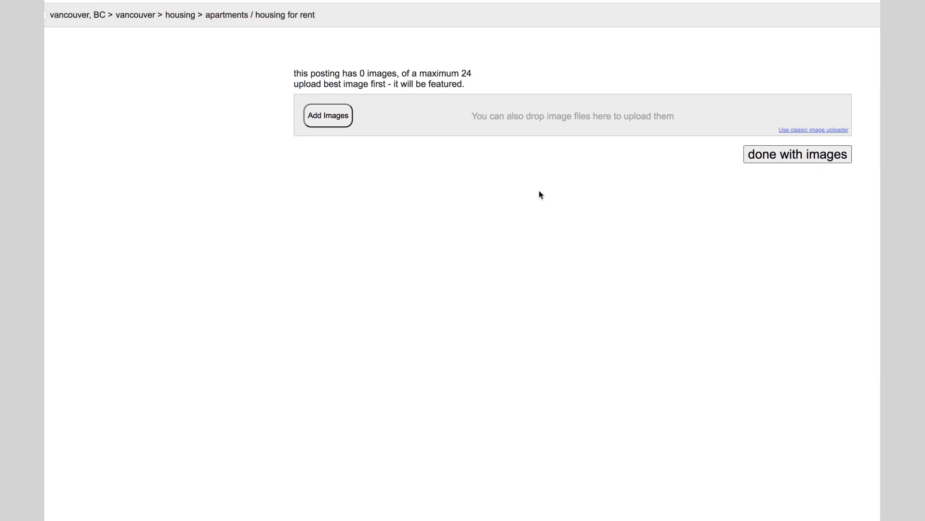
left_click(330, 125)
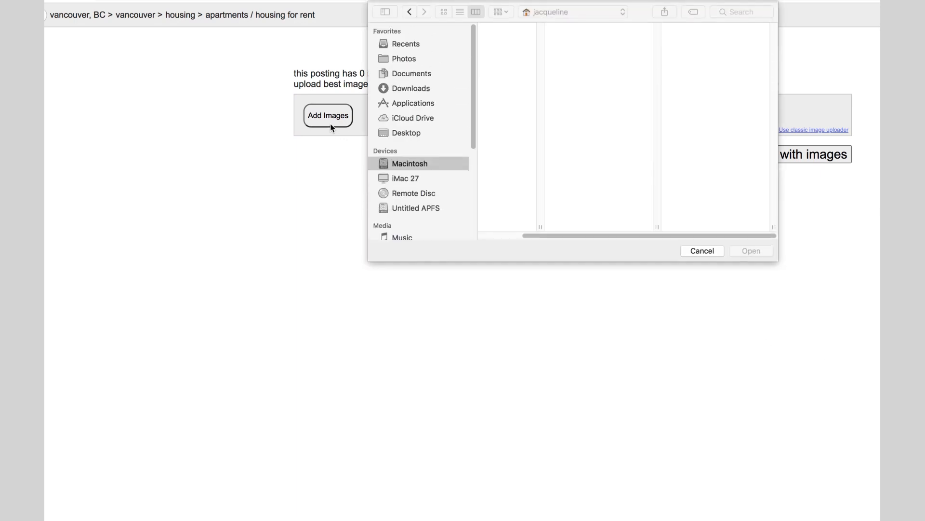
key("super+a")
left_click(762, 251)
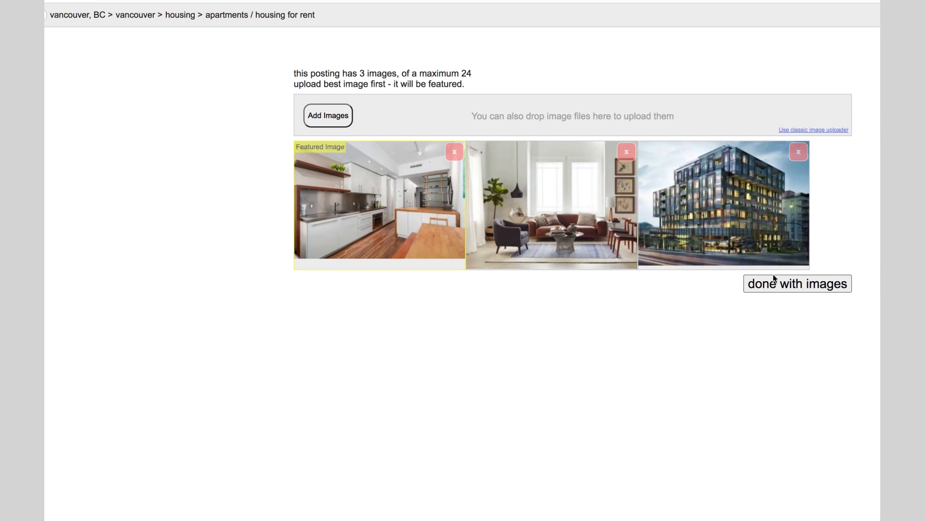
left_click(776, 284)
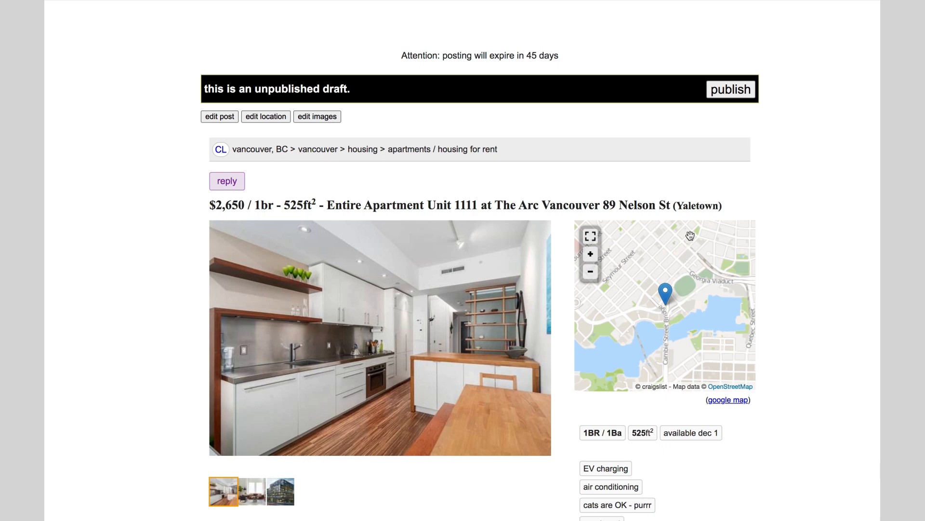
left_click(731, 90)
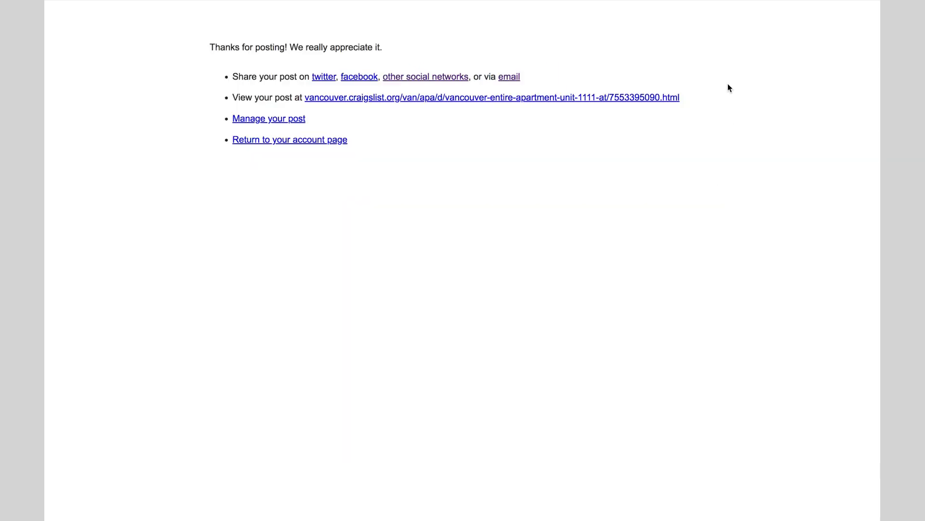
left_click(628, 97)
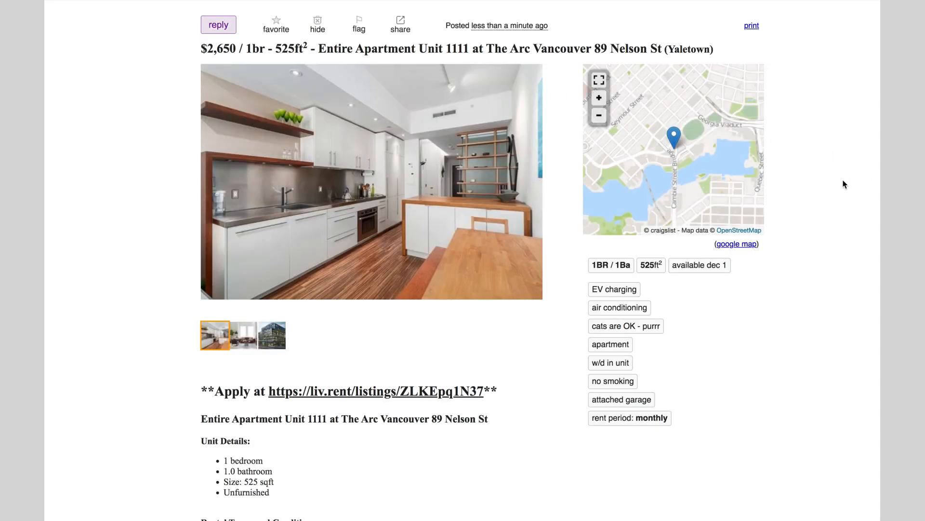
scroll(836, 191, "down", 1)
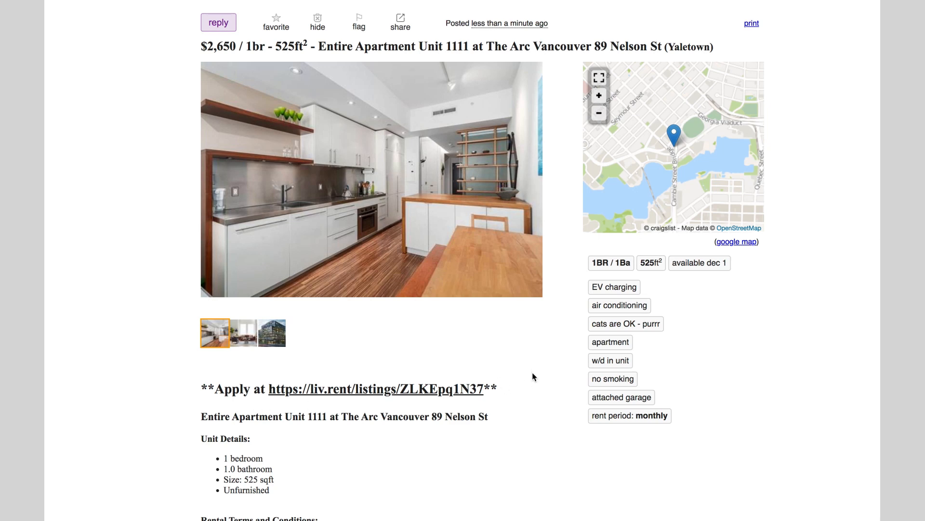
scroll(528, 367, "down", 4)
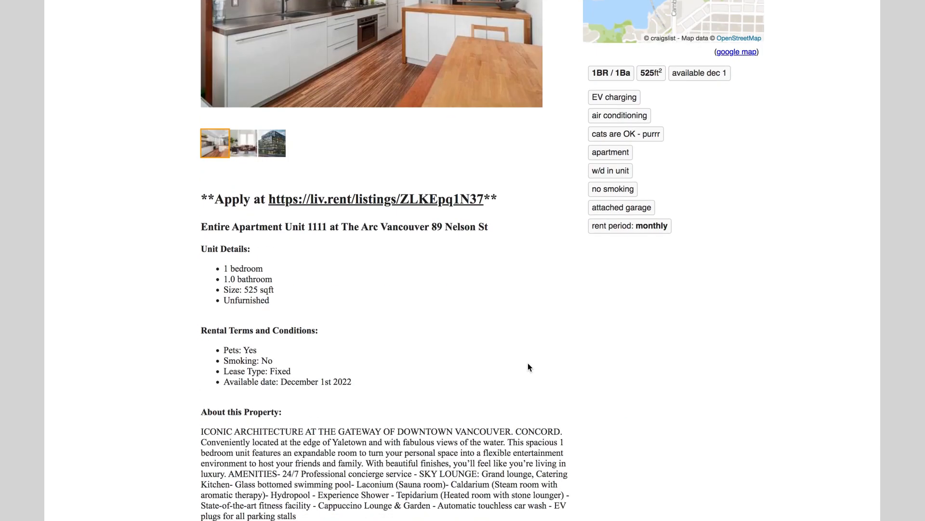